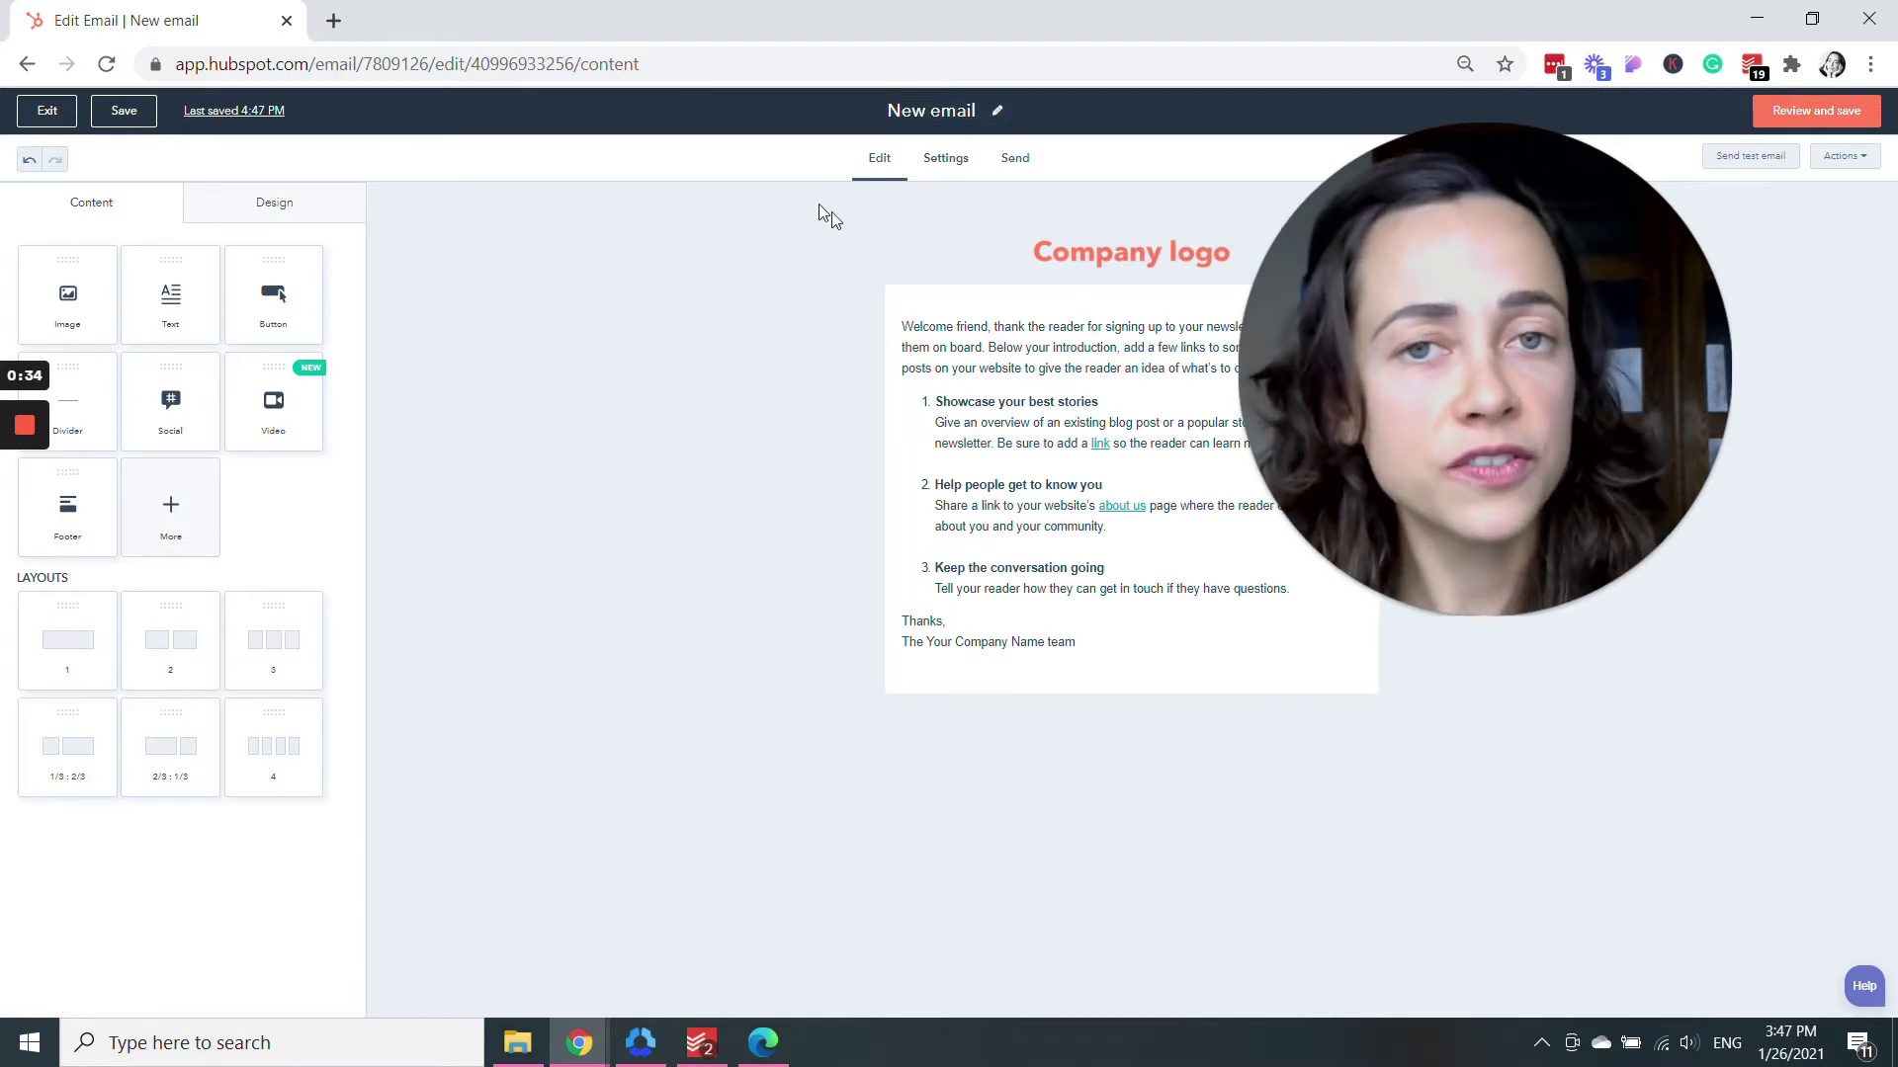
In the email's Settings, type 'test example 1' as the subject line and fix a typo.
left_click(937, 160)
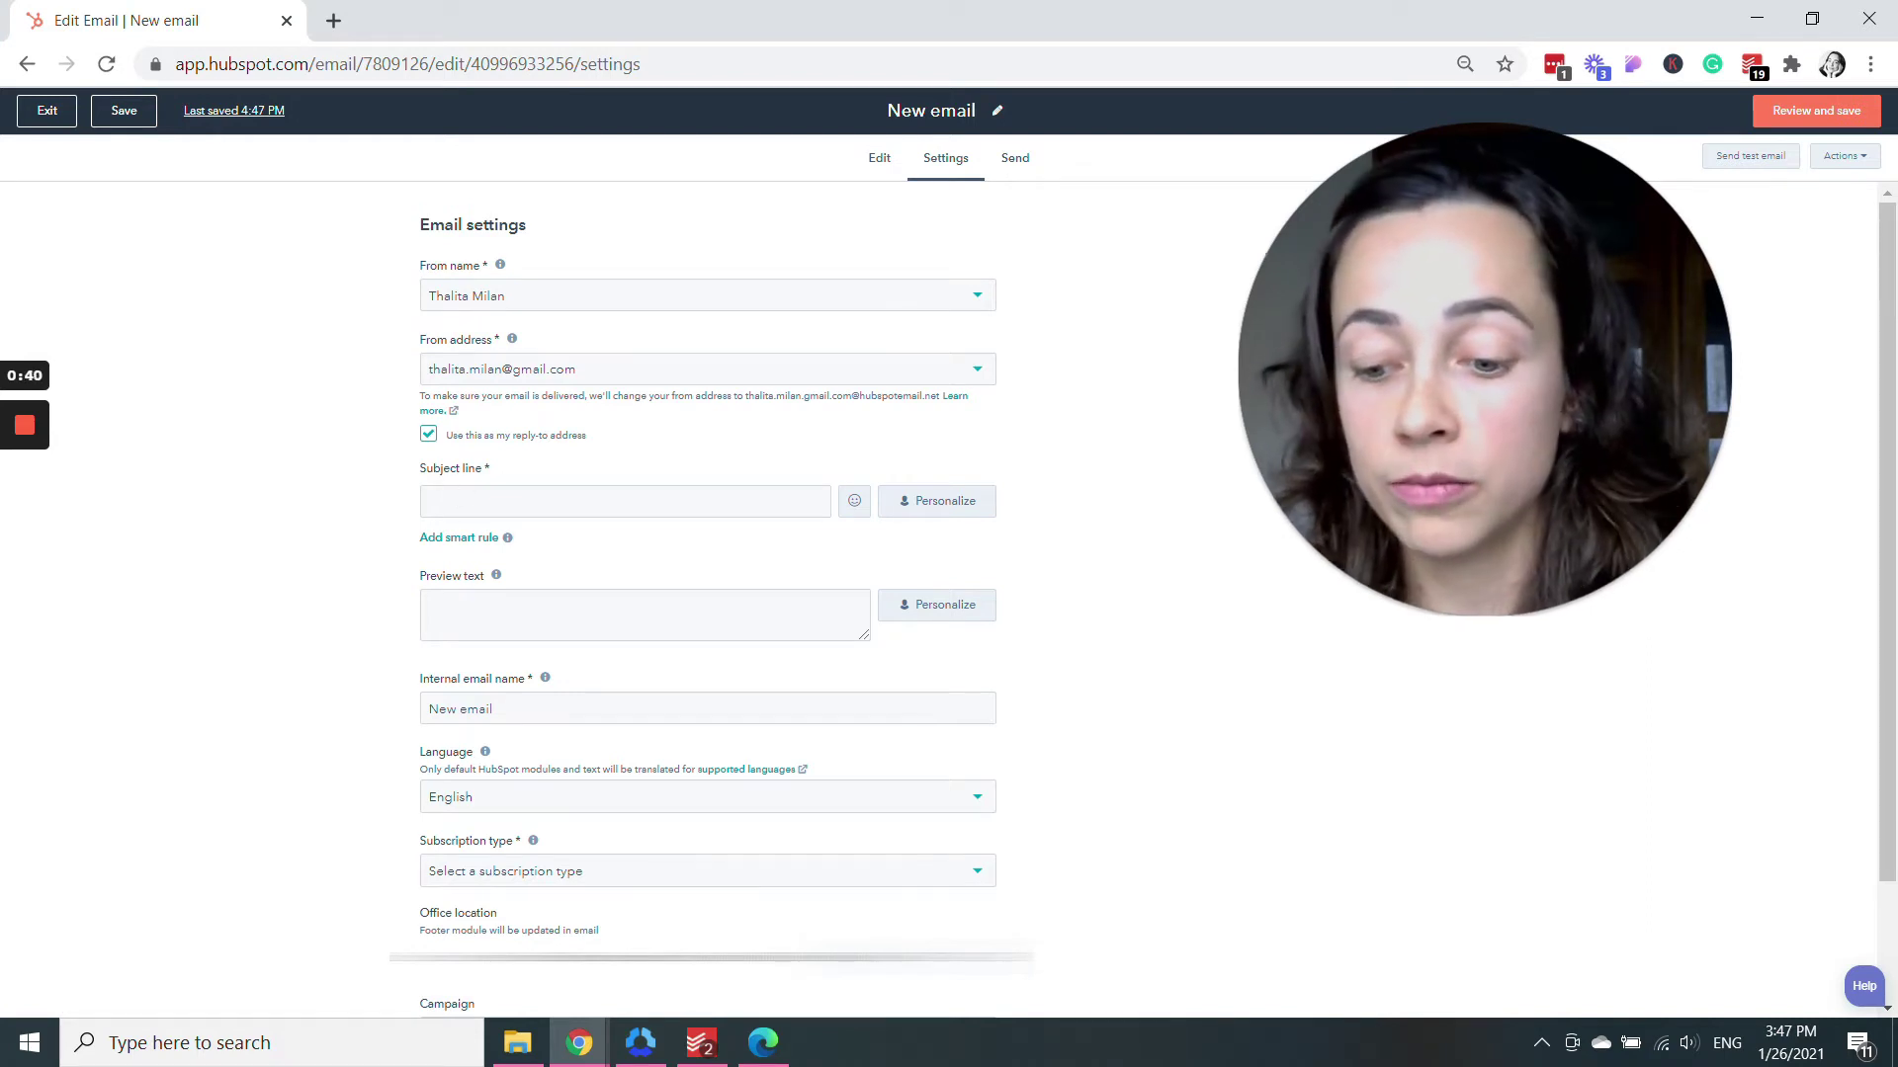
left_click(466, 502)
type("tew")
key("BackSpace")
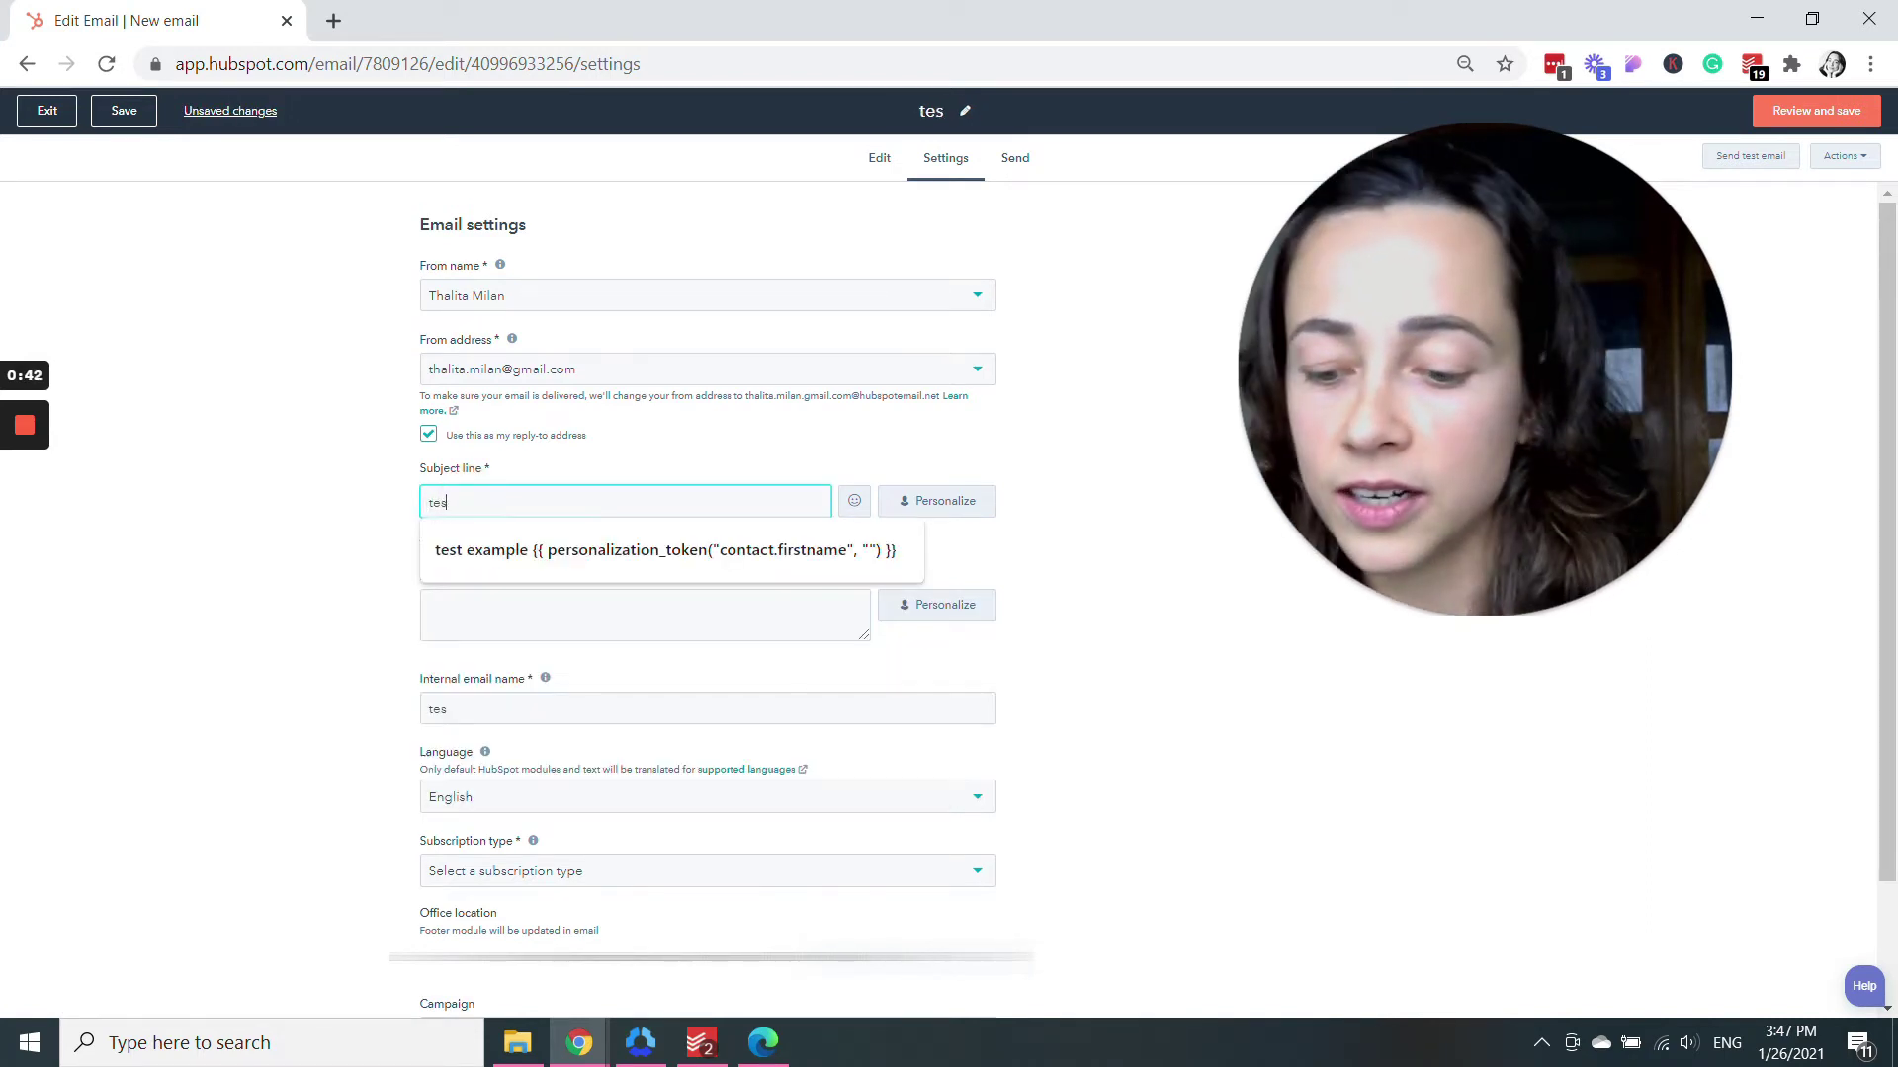
type("st")
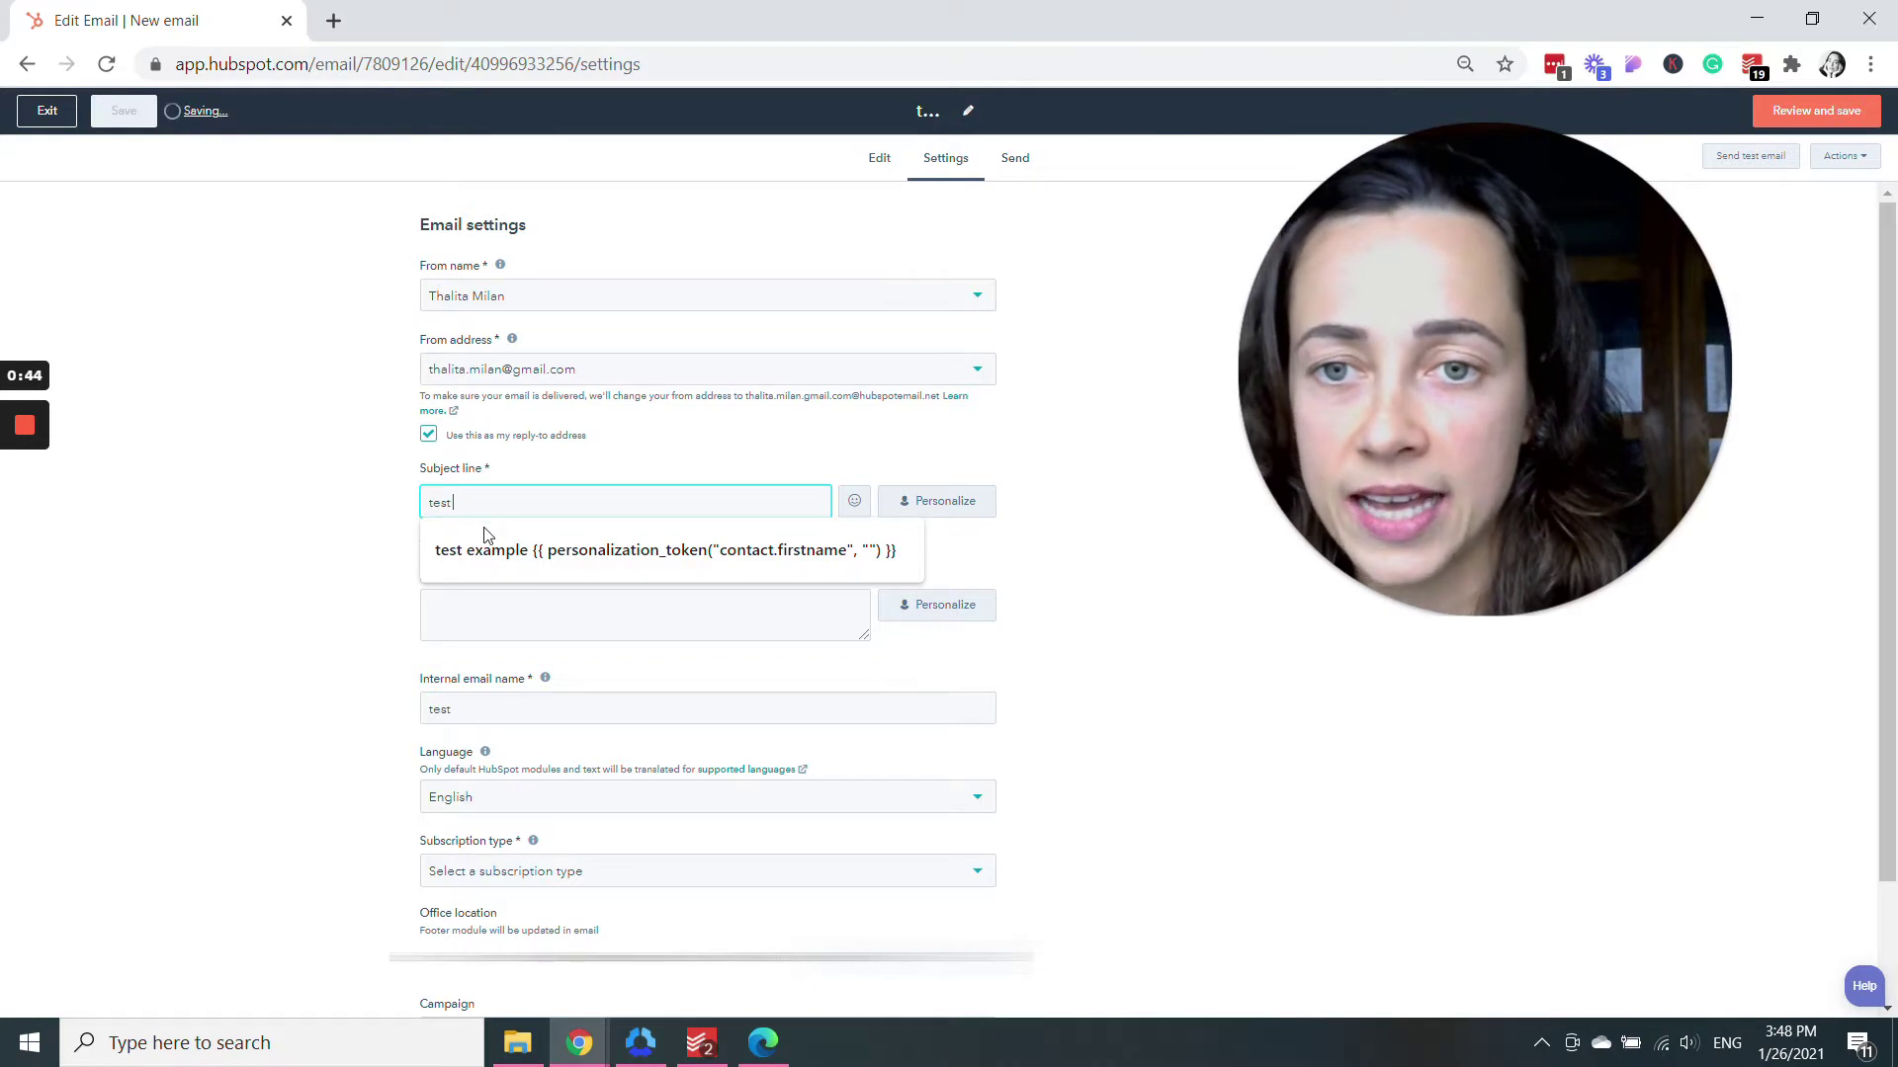
type(" example ")
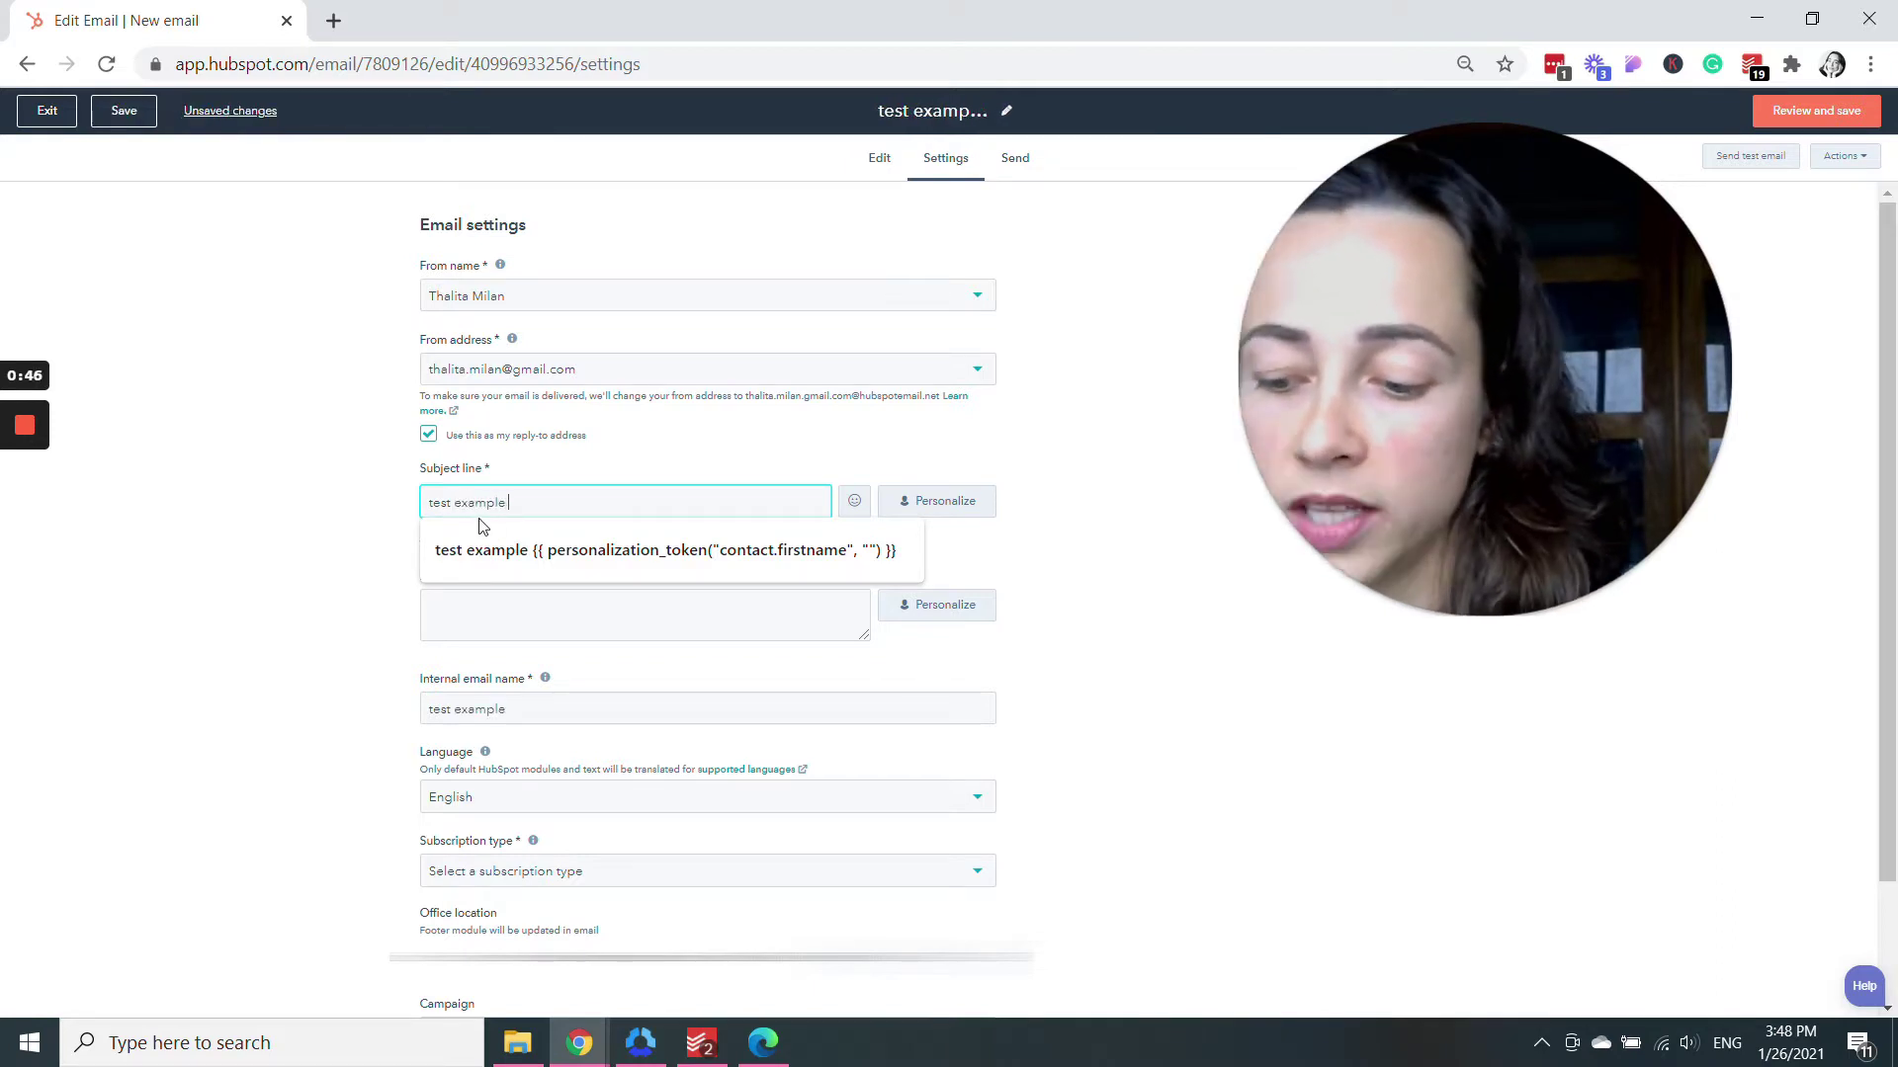
type("1")
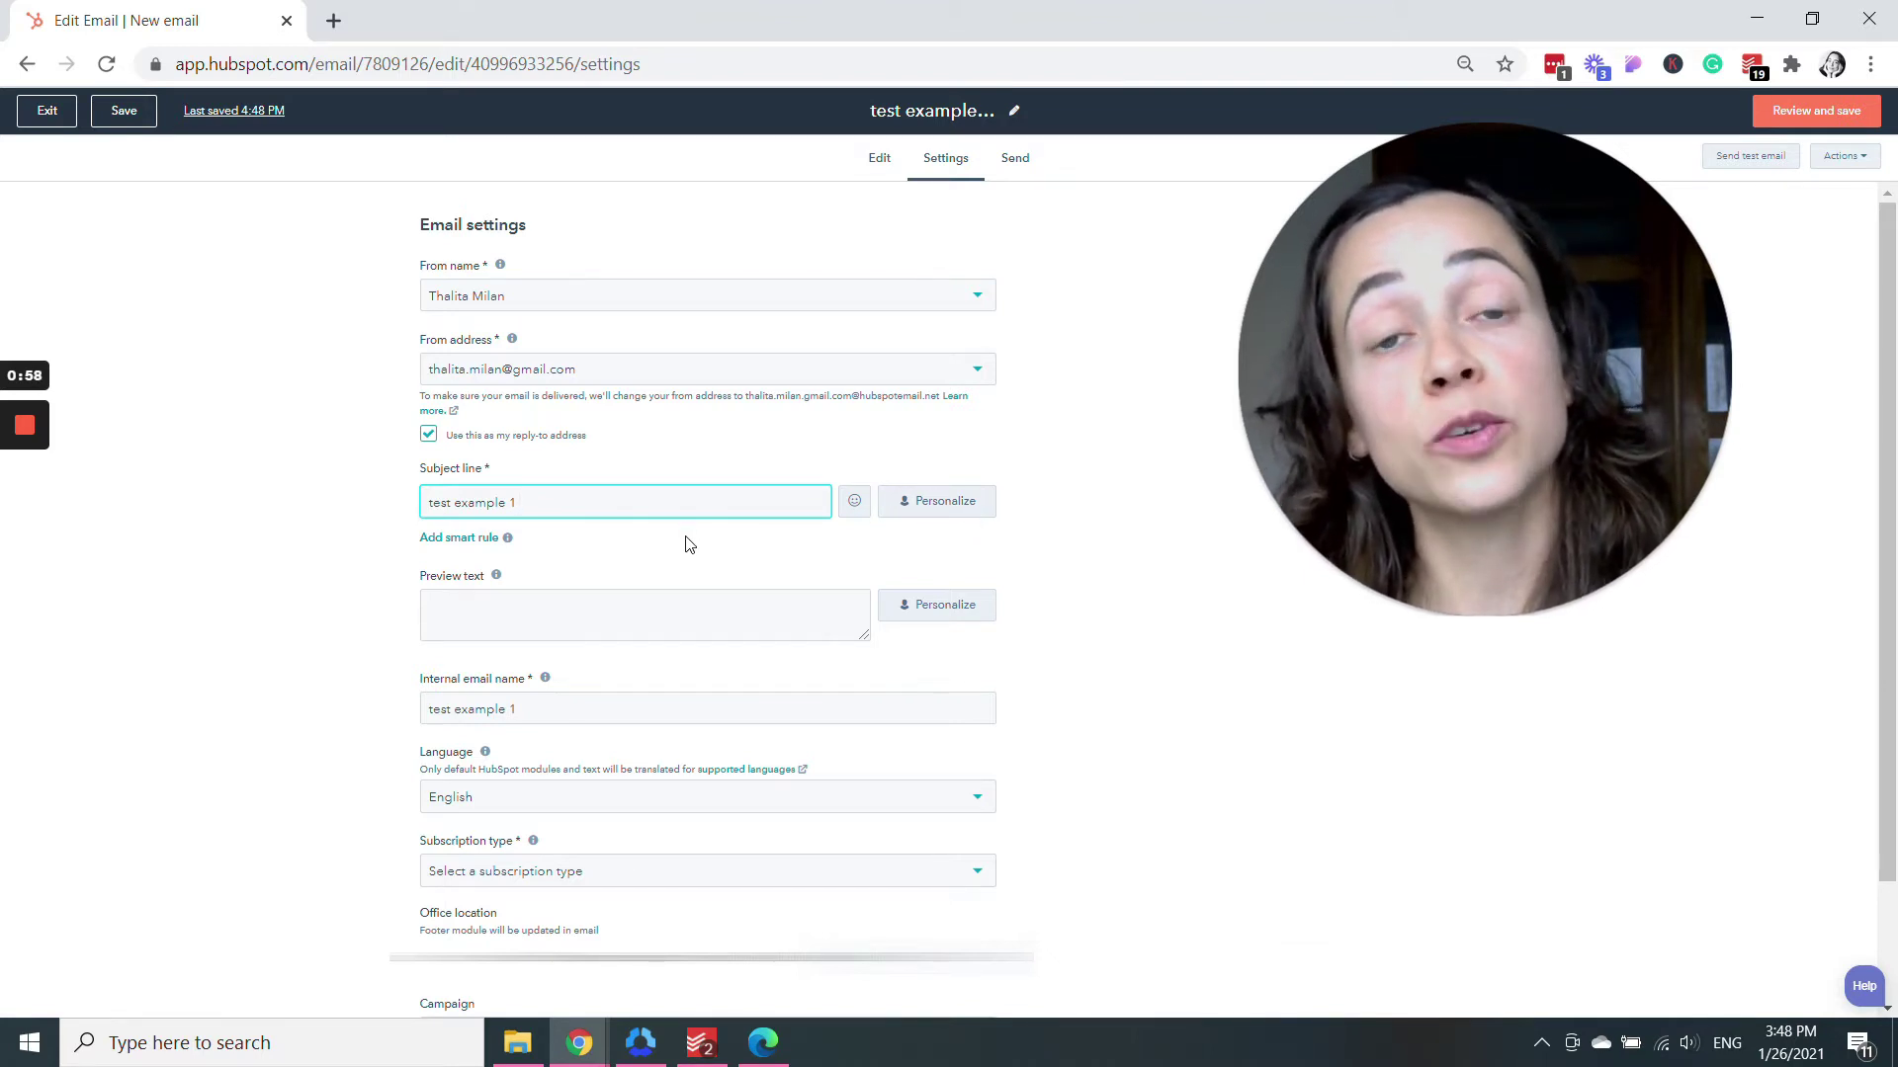
Insert the contact First name personalization token after the subject line text.
left_click(944, 511)
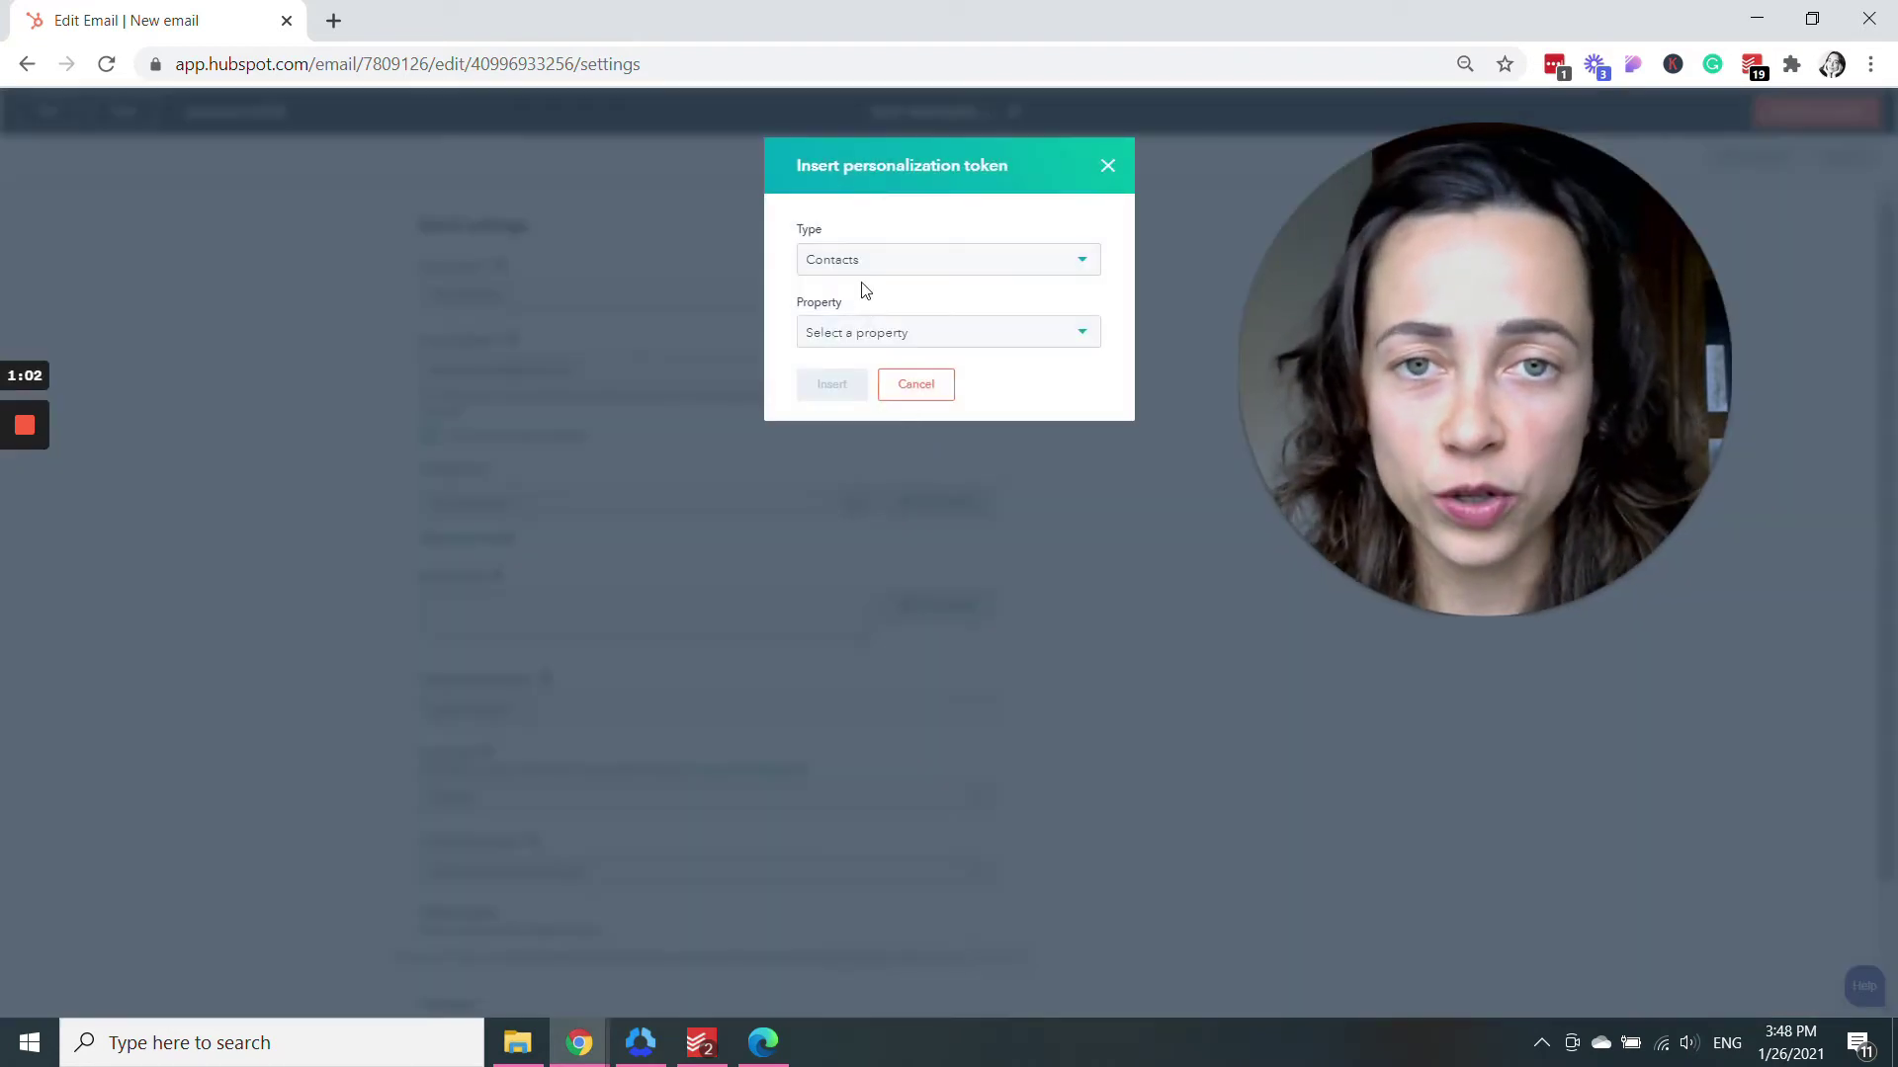
left_click(871, 335)
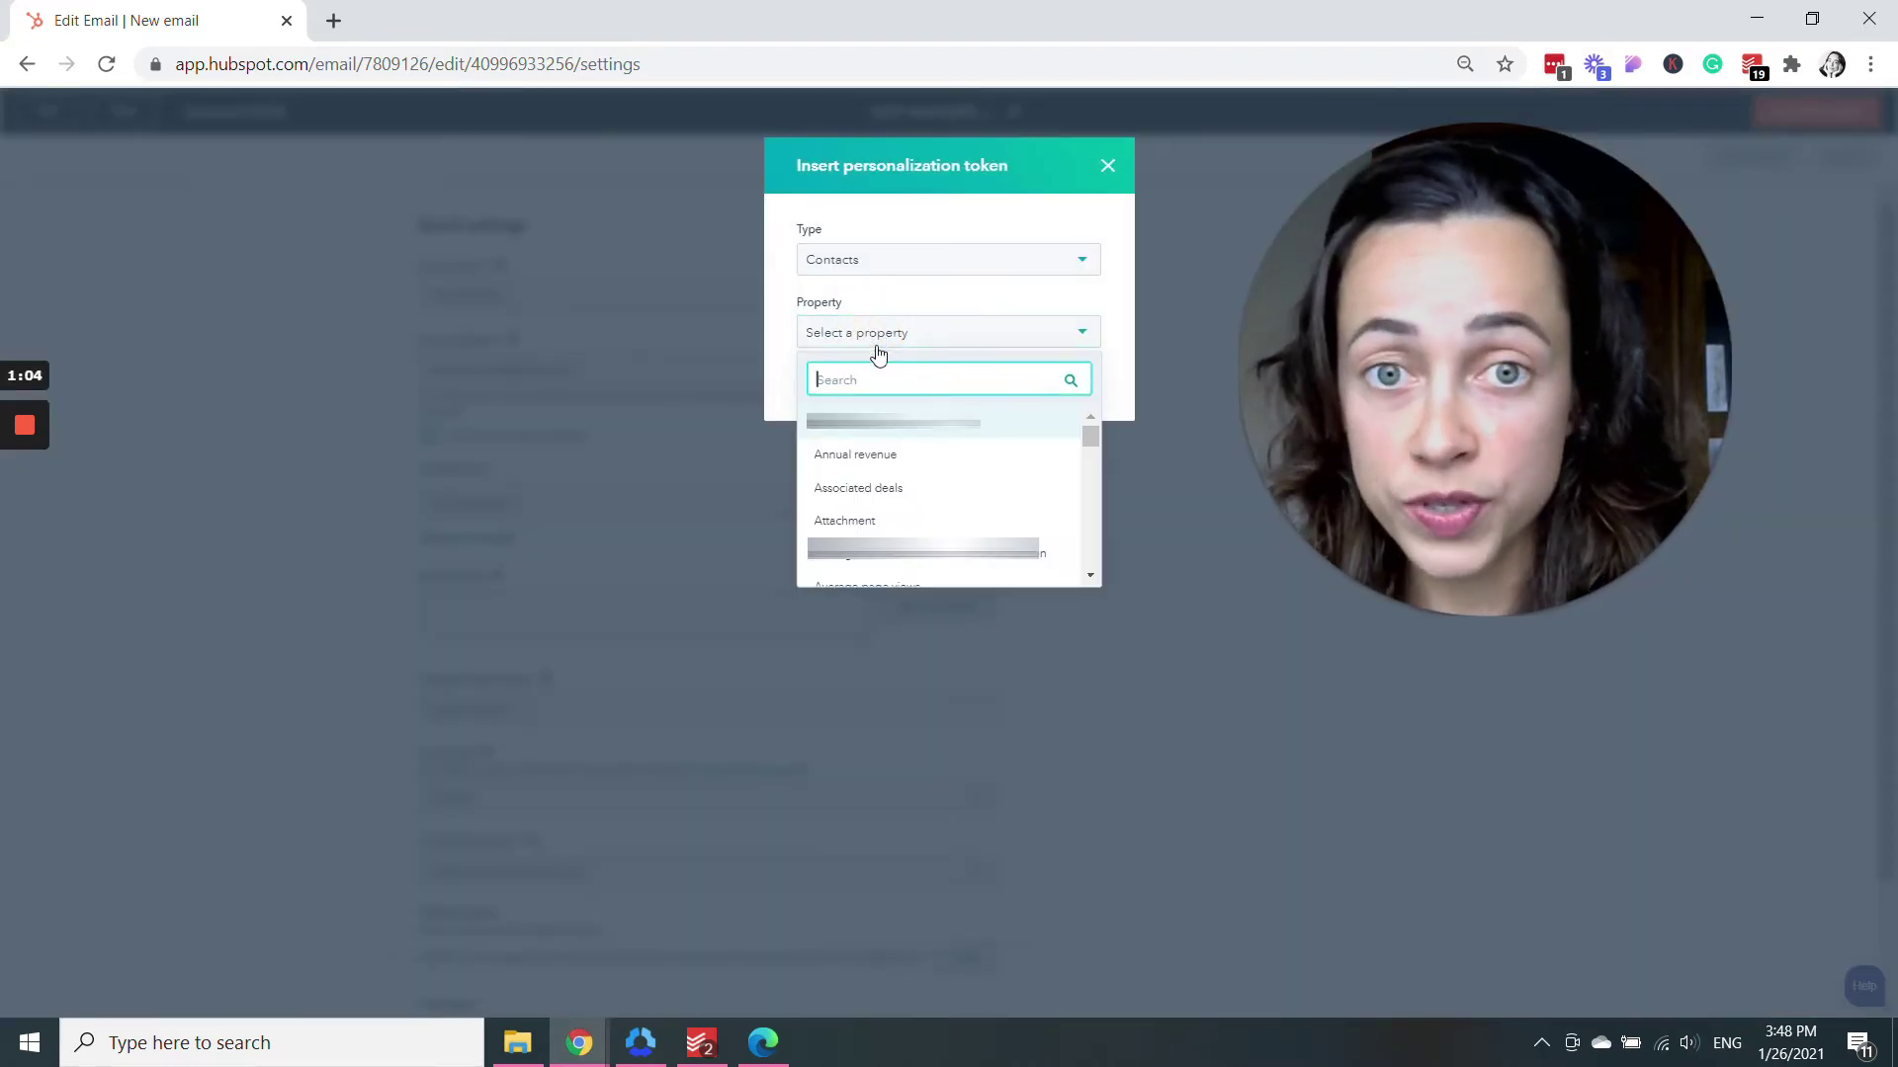
type("fir")
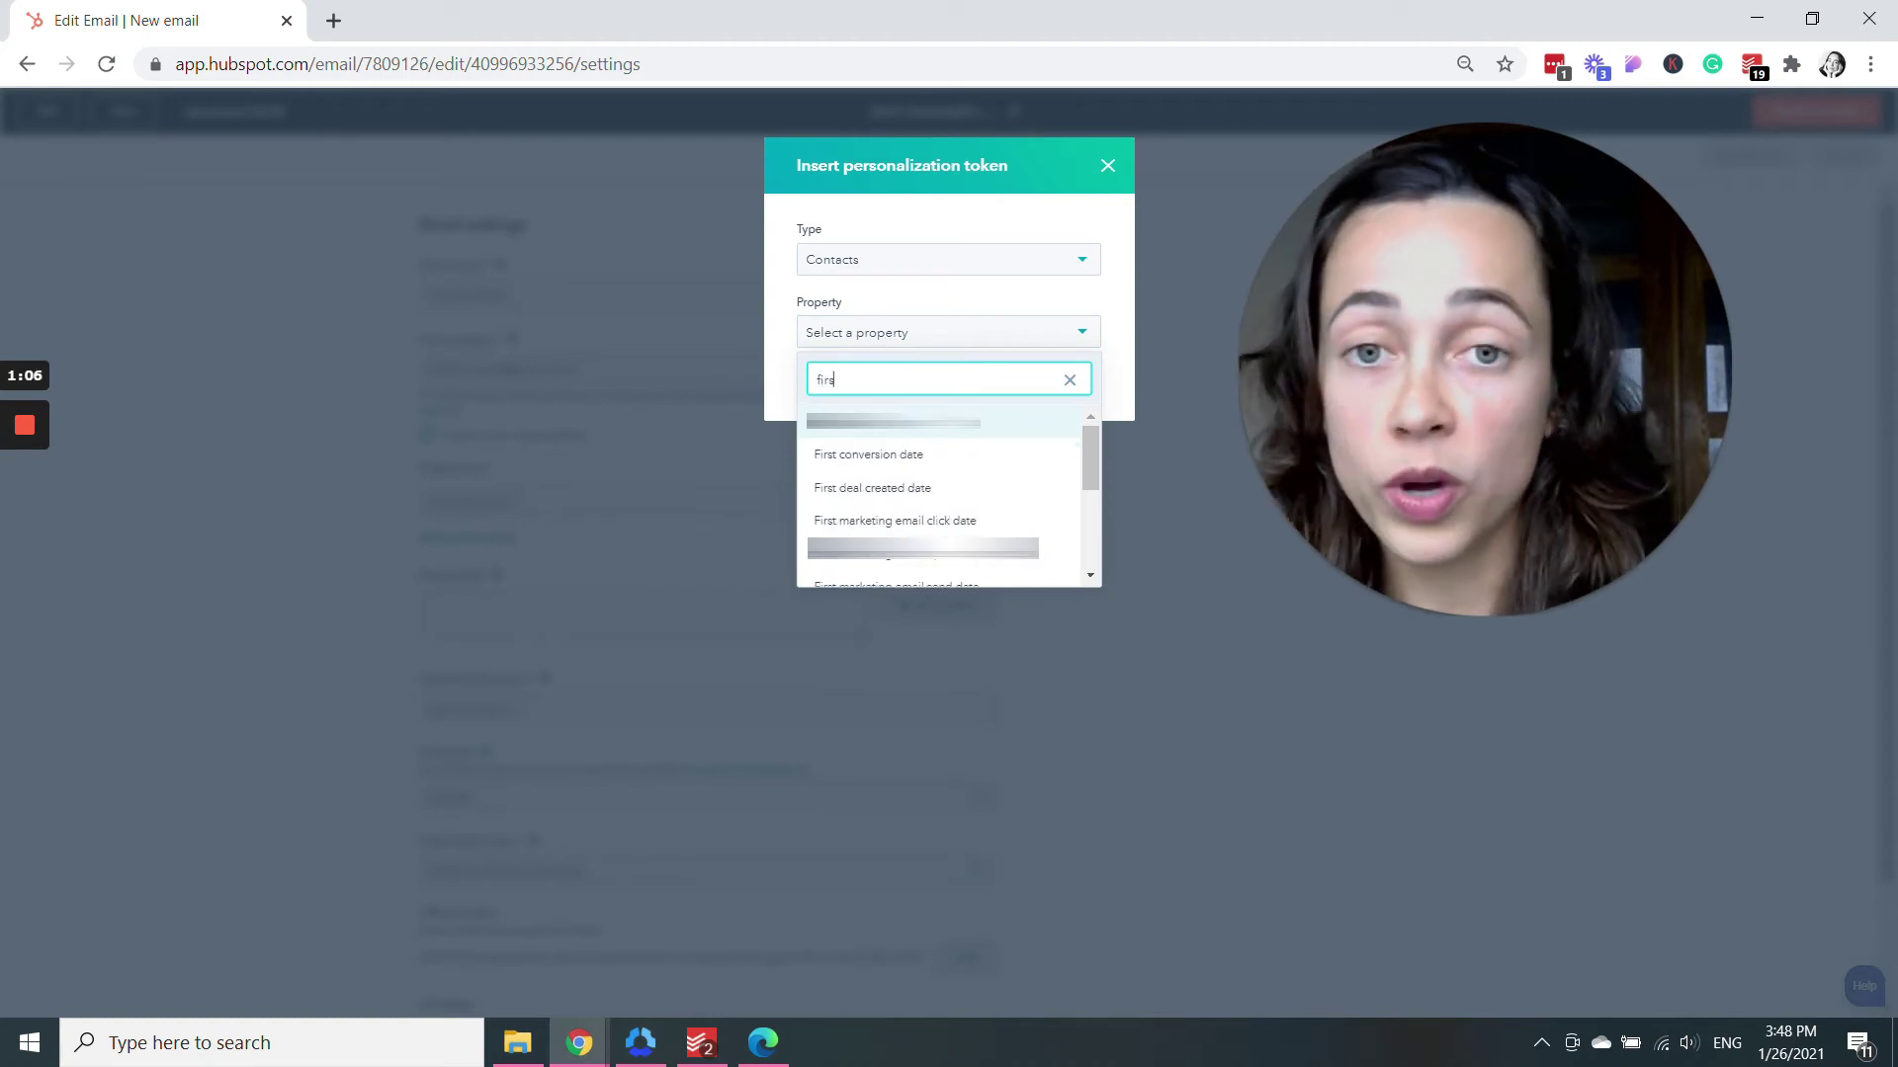
type("st n")
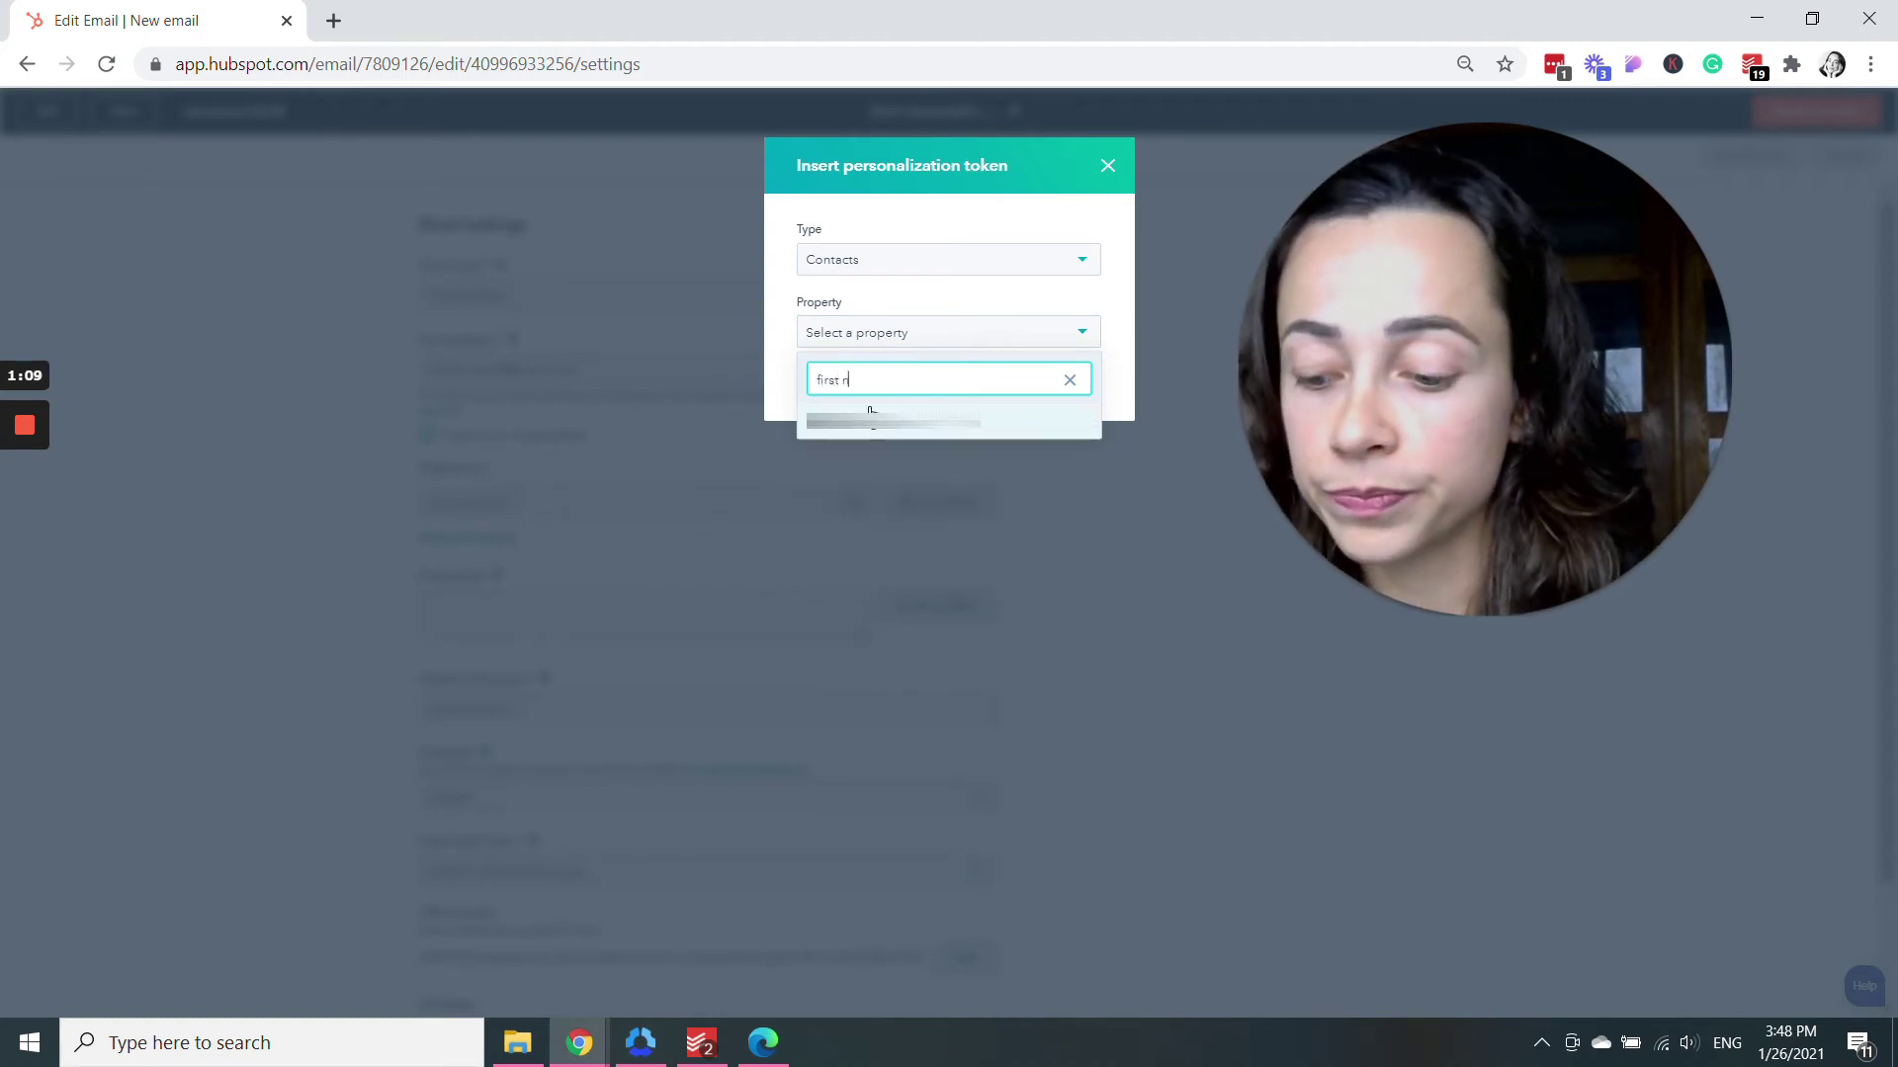
type("am")
left_click(872, 433)
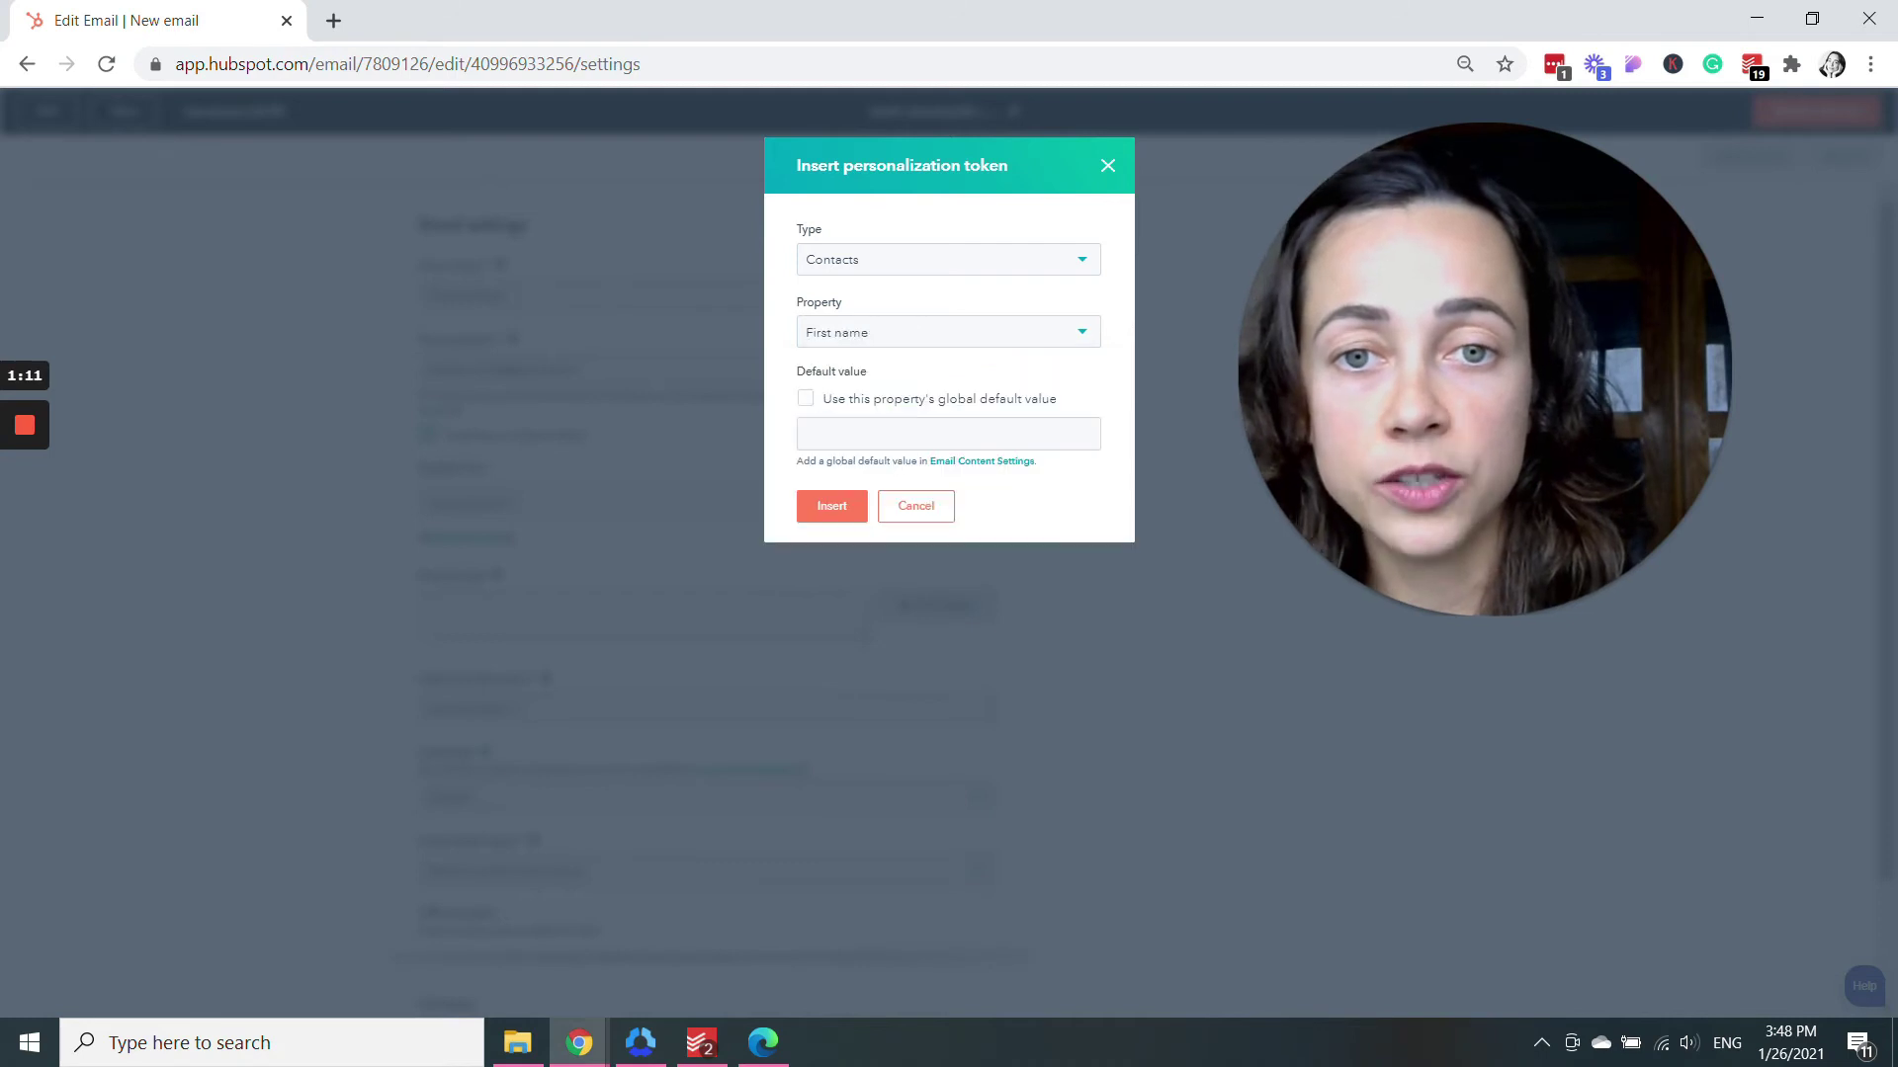
left_click(840, 507)
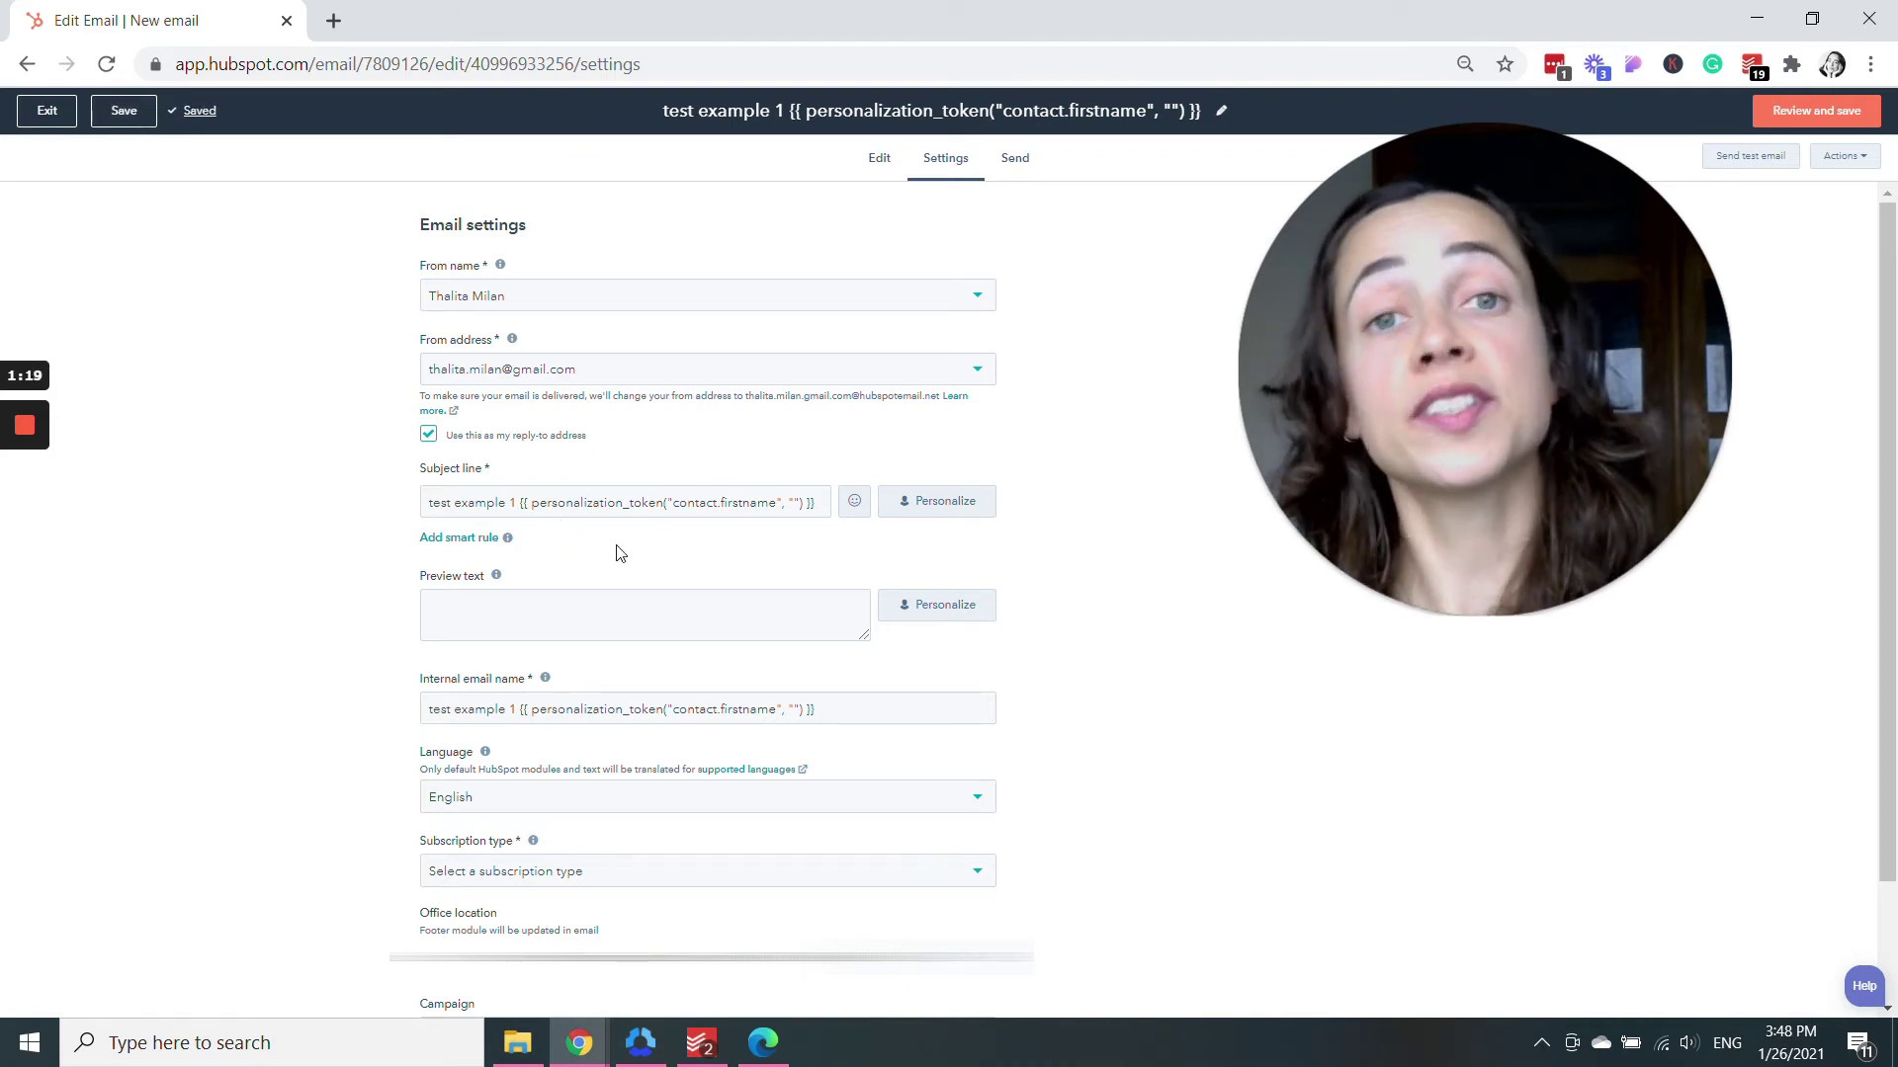
mouse_move(678, 502)
left_mouse_down()
mouse_move(804, 502)
mouse_move(697, 502)
left_mouse_up()
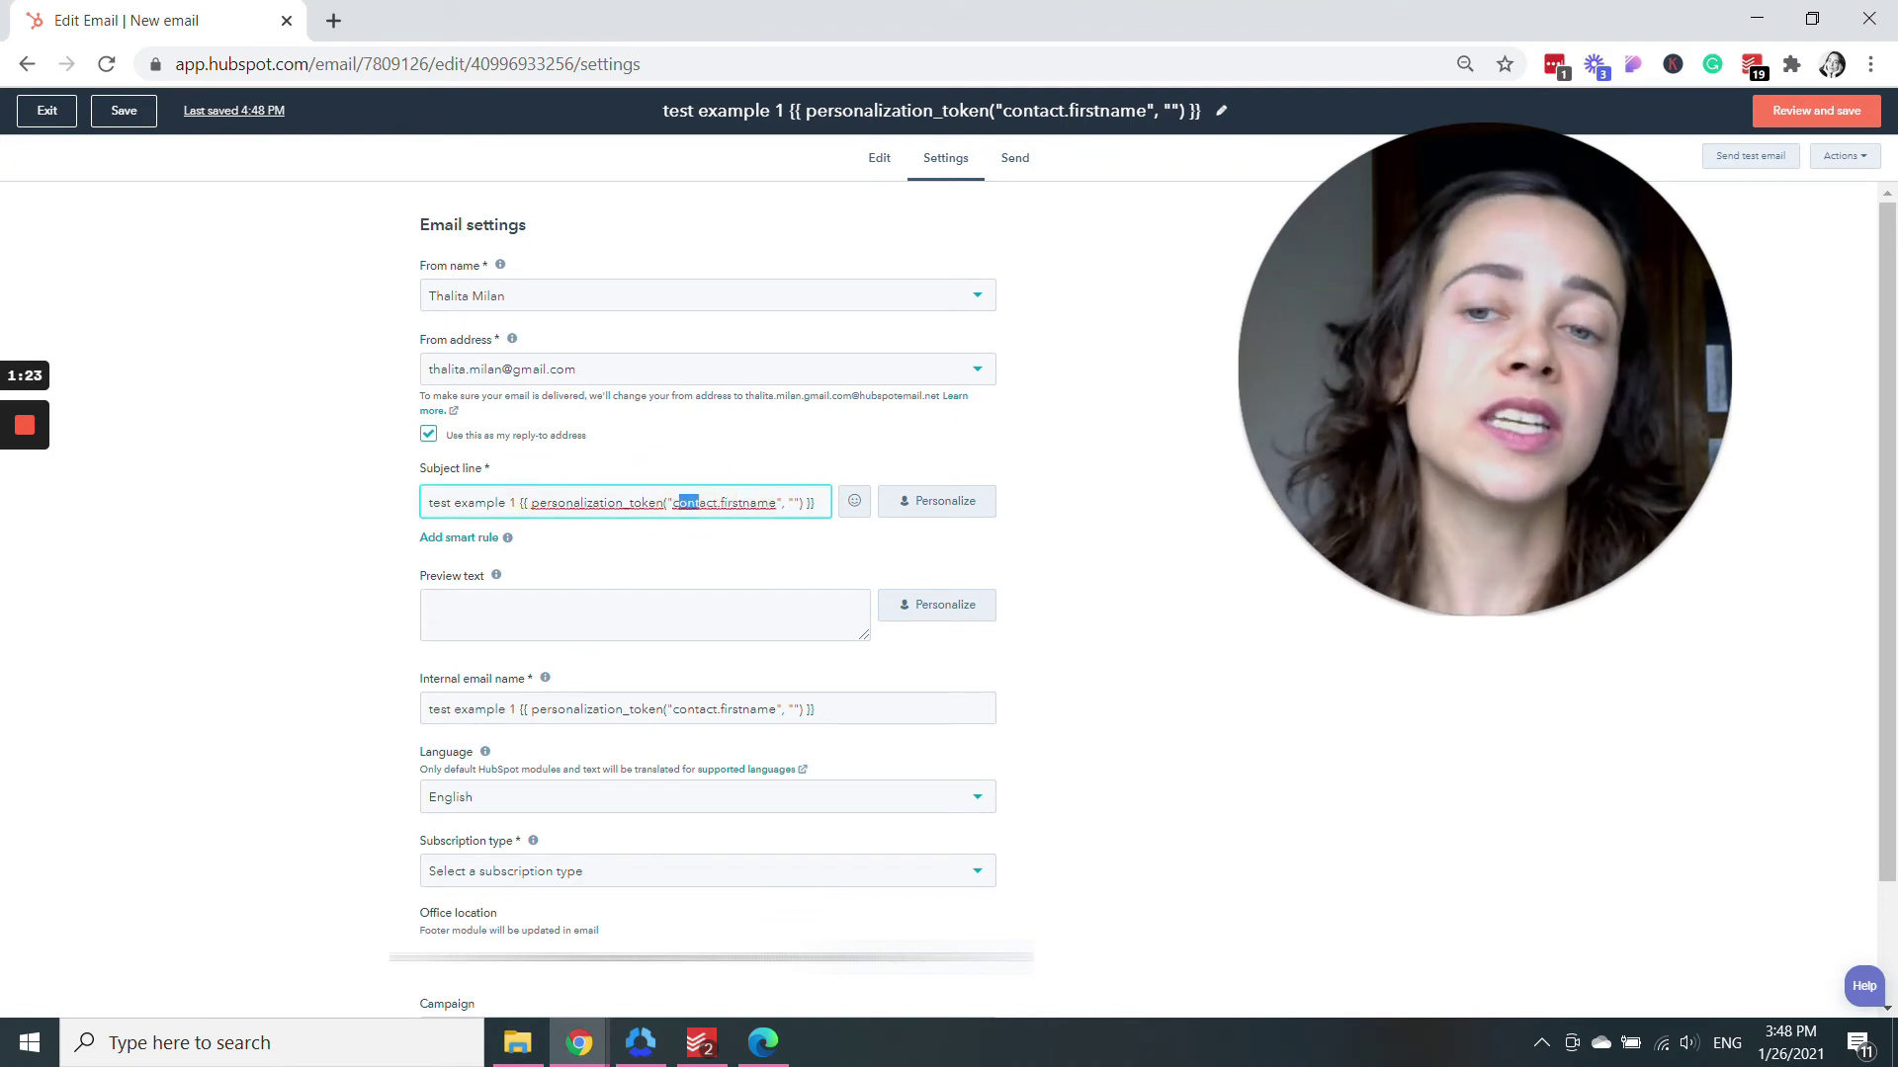